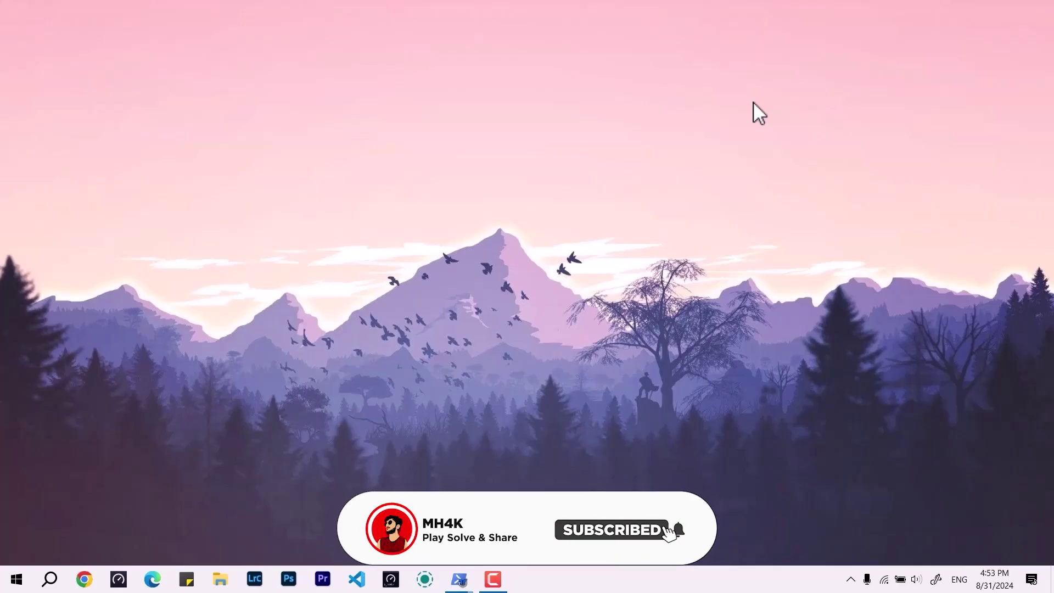
- From the Start menu, bring up the uninstall option for Adobe Creative Cloud
key(super)
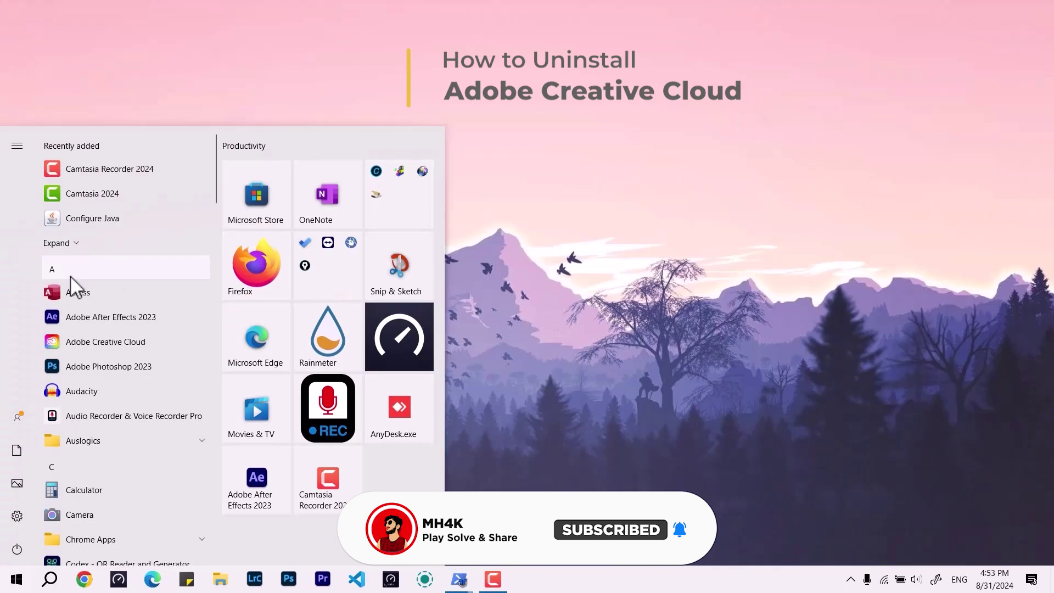
right_click(137, 341)
- Select Adobe Creative Cloud in Programs and Features, confirm its uninstall, and close the window
click(160, 400)
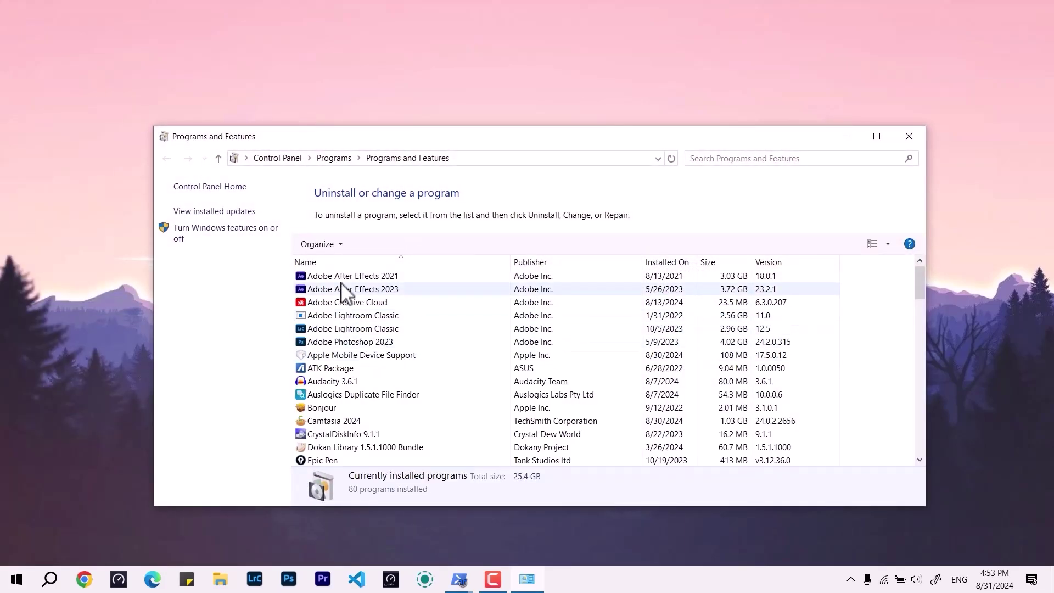
click(342, 301)
click(405, 245)
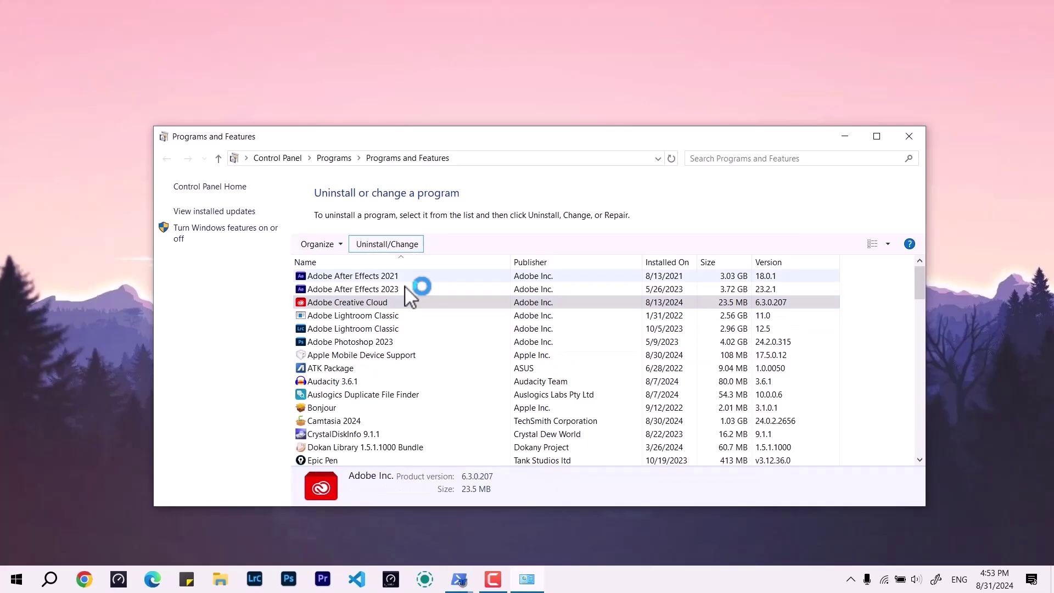
click(452, 382)
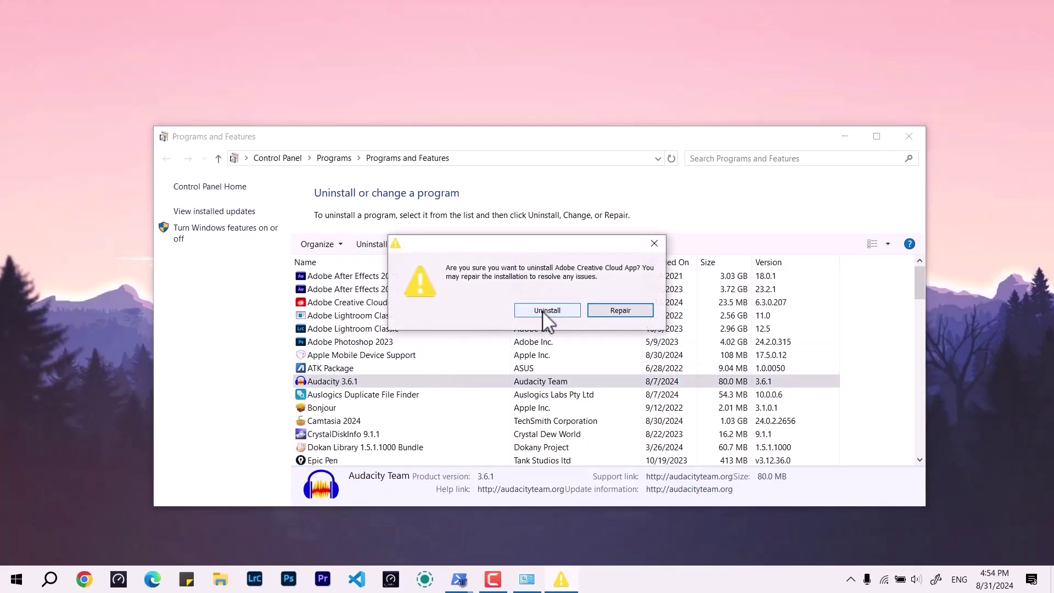
click(545, 313)
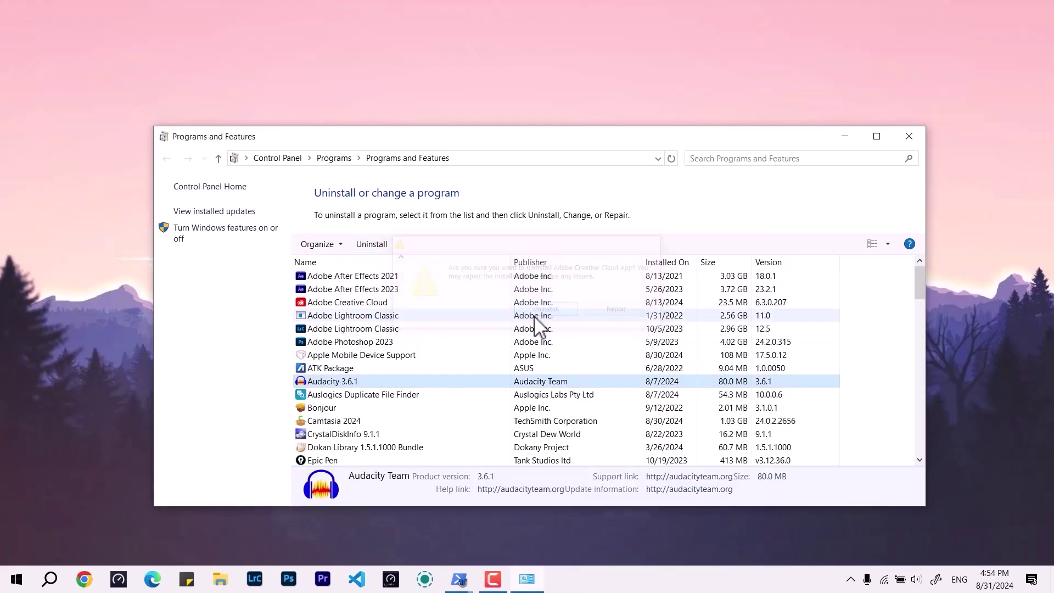
click(909, 137)
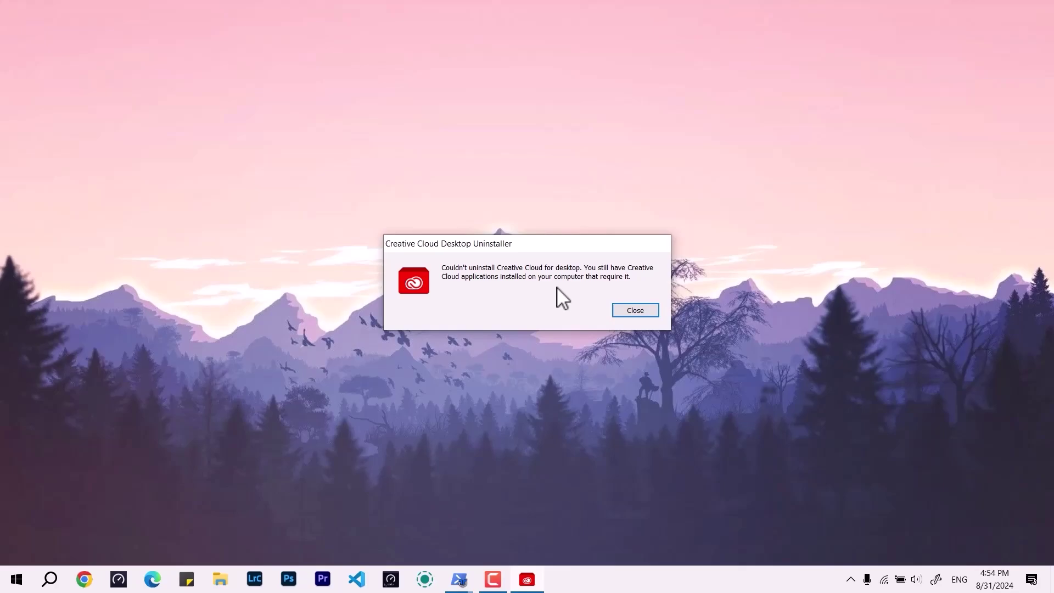
- Dismiss the uninstall error and bring Chris Titus Tech's Windows Utility forward from PowerShell
click(633, 312)
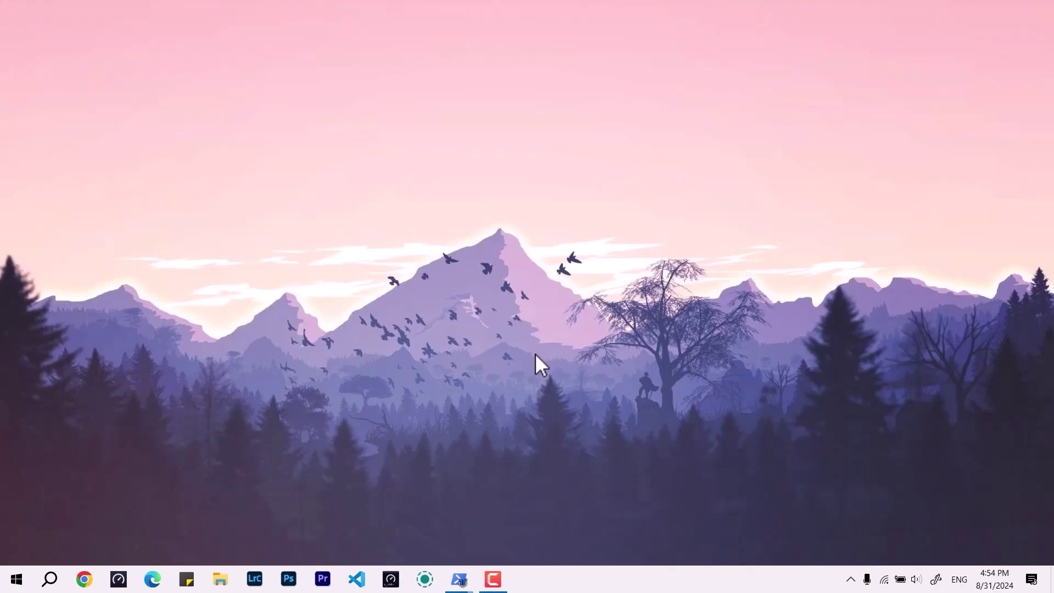
mouse_move(458, 579)
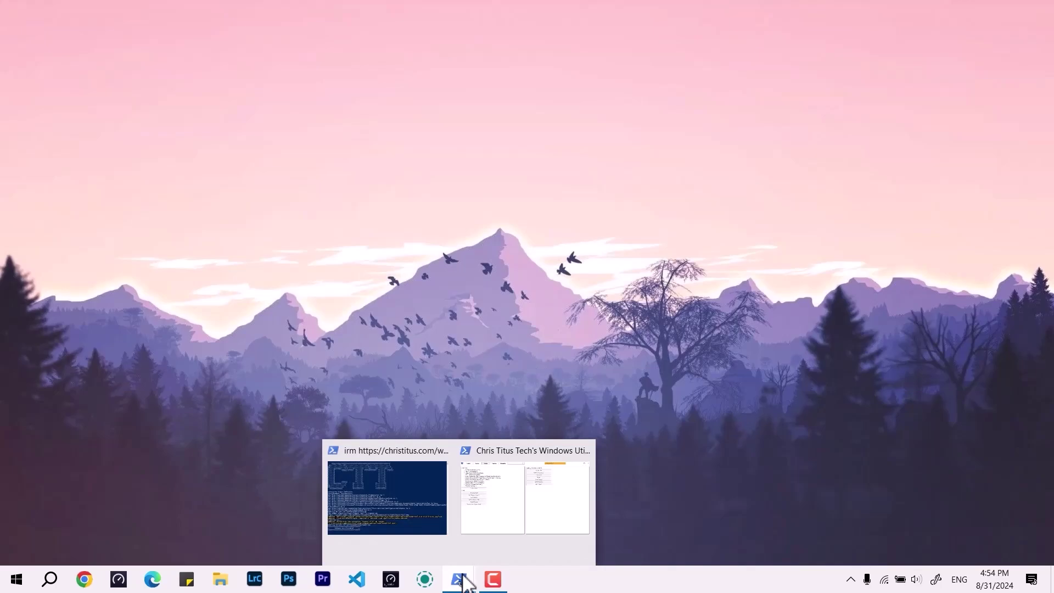
click(413, 503)
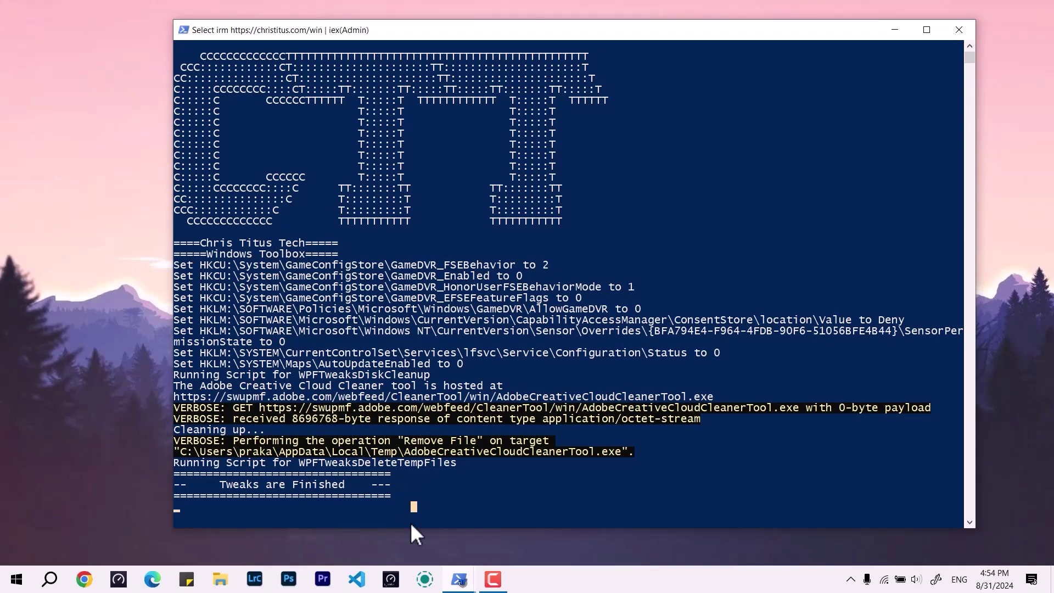
click(460, 579)
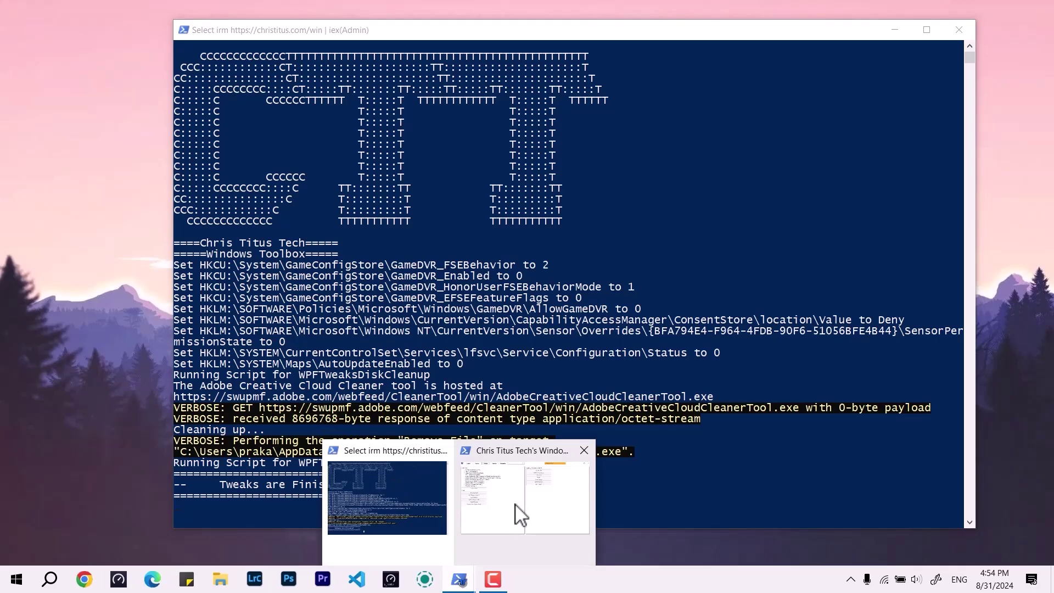
click(519, 515)
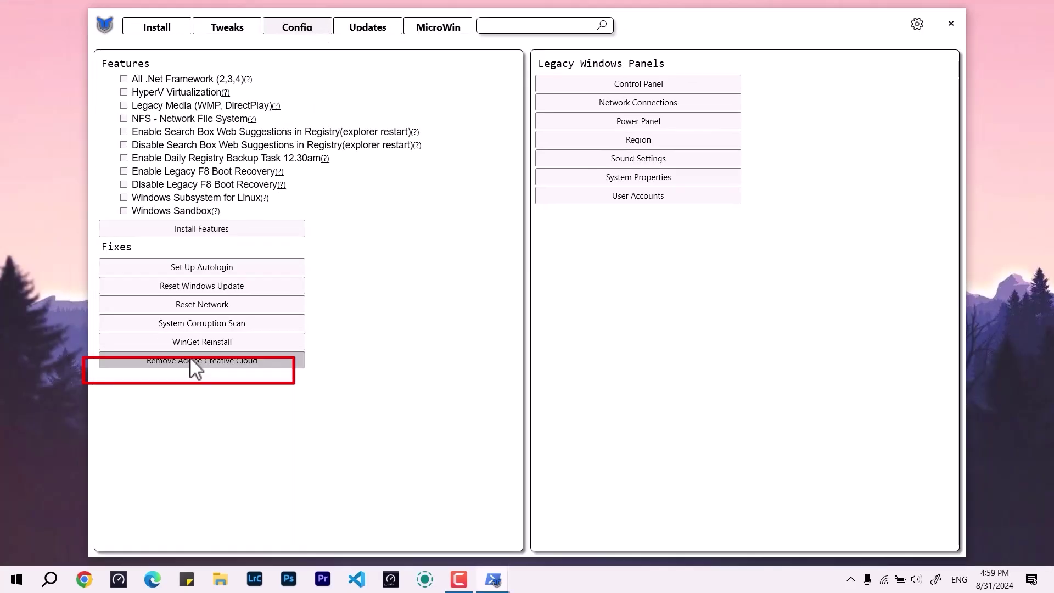
- Run Remove Adobe Creative Cloud, choose English (e) and accept the license (y)
click(191, 368)
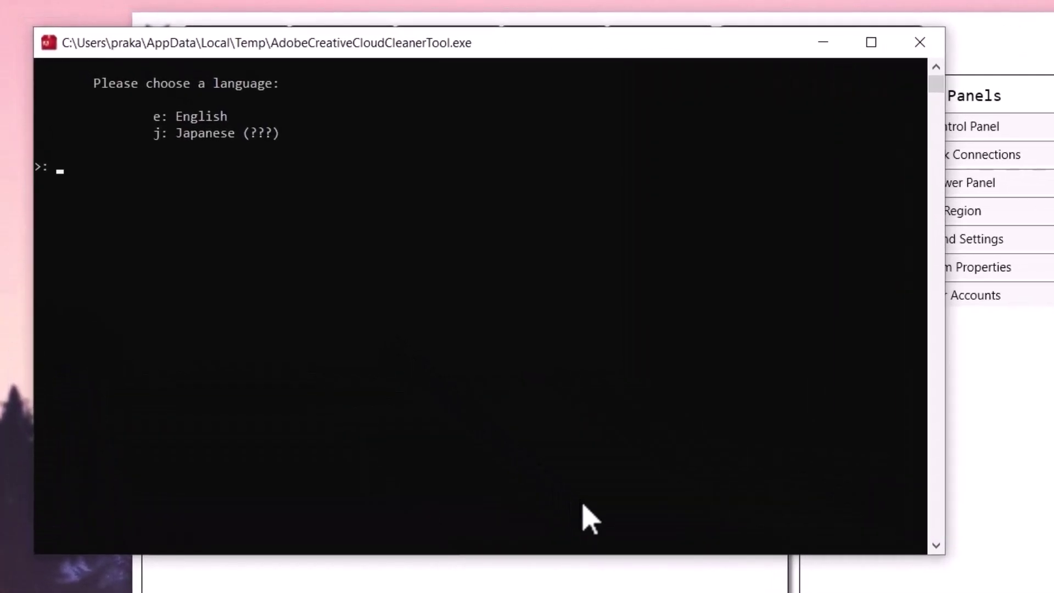
drag(634, 55, 696, 10)
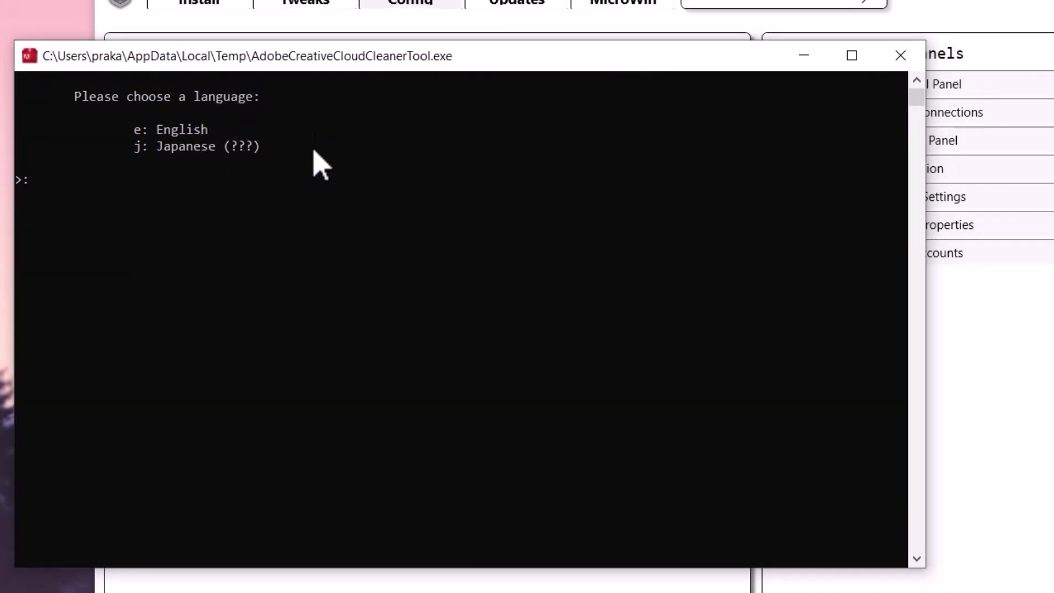
click(311, 201)
text(e)
key(Return)
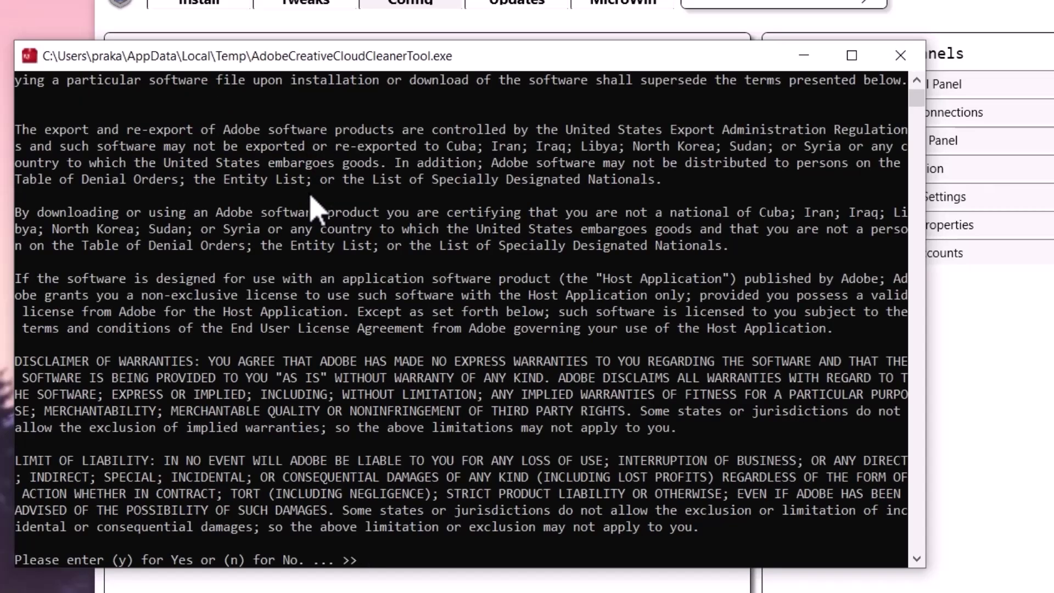
text(y)
key(Return)
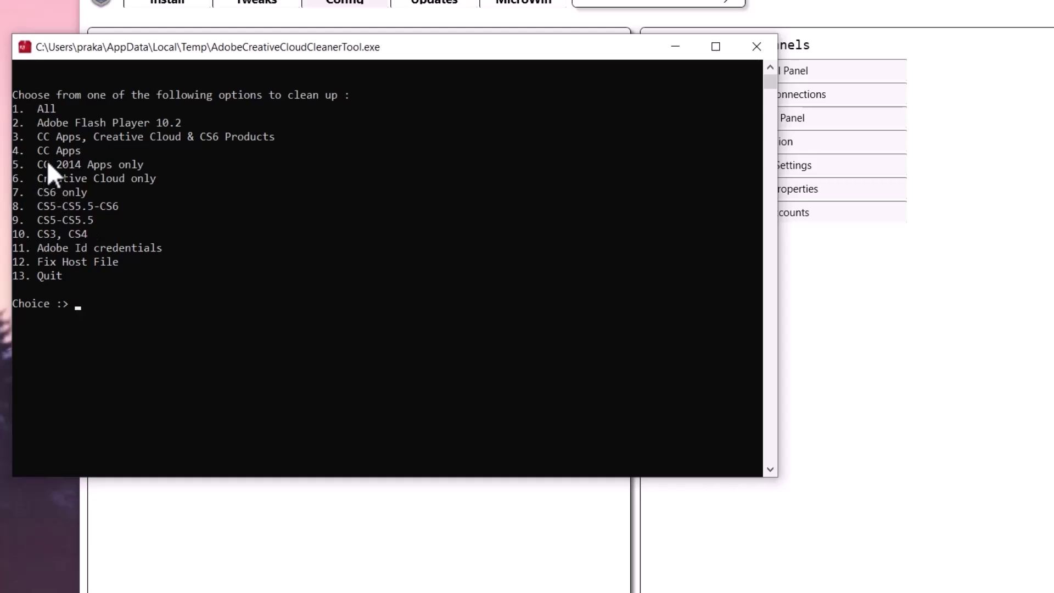
text(6)
- Choose the Creative Cloud-only cleanup and confirm removing Adobe Creative Cloud Desktop
key(Return)
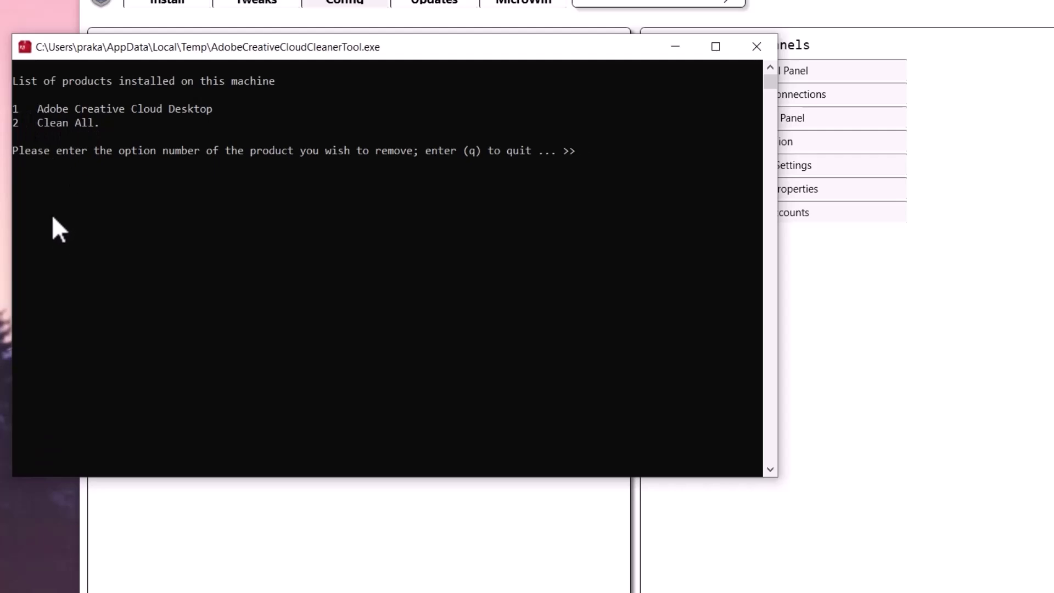
text(1)
key(Return)
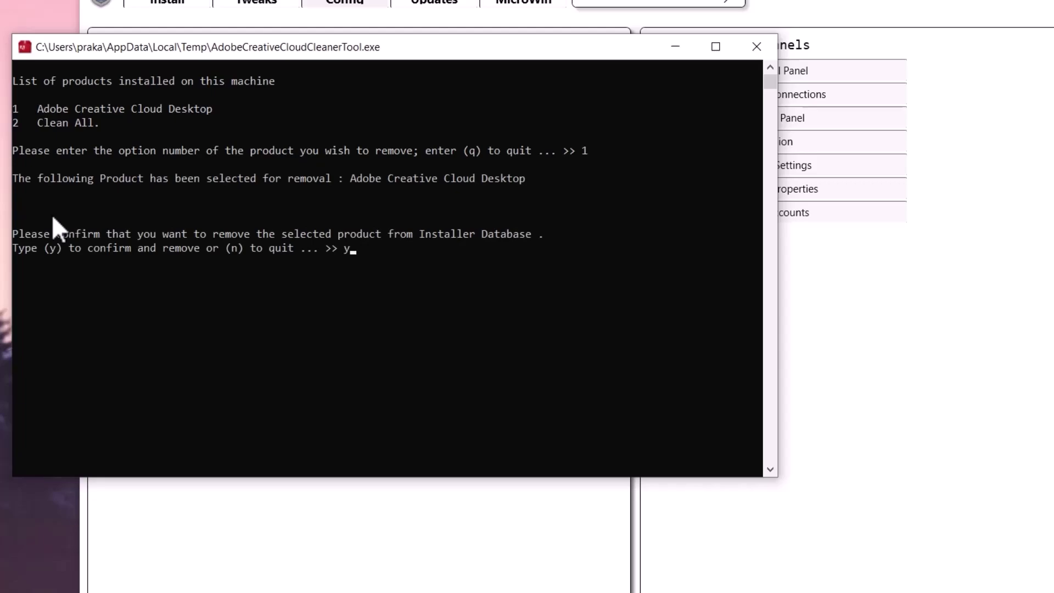
text(y)
key(Return)
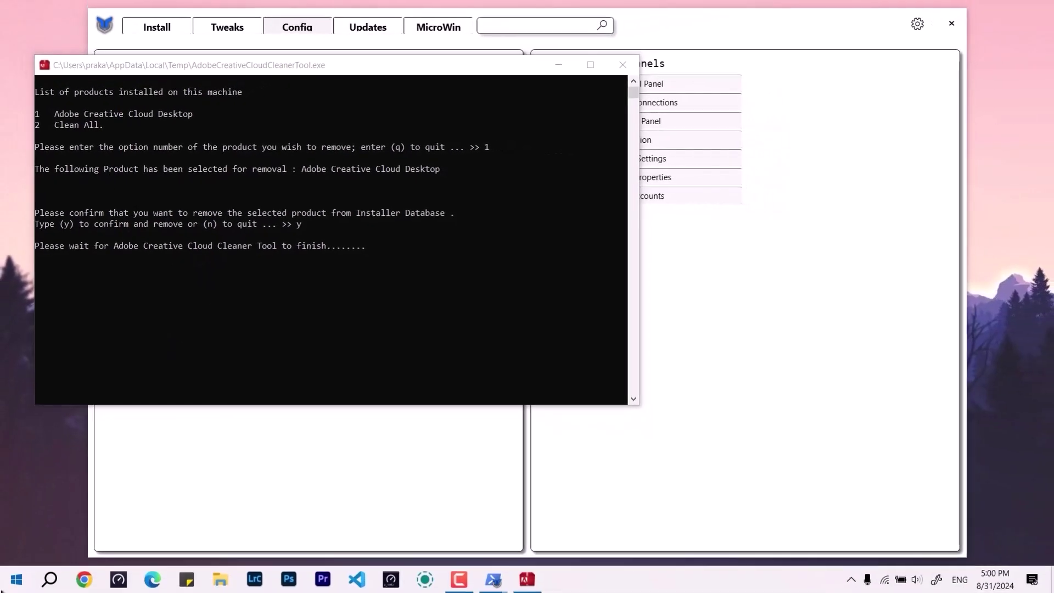
- Check the Start menu for Creative Cloud while the cleaner finishes, then refocus its console
click(17, 580)
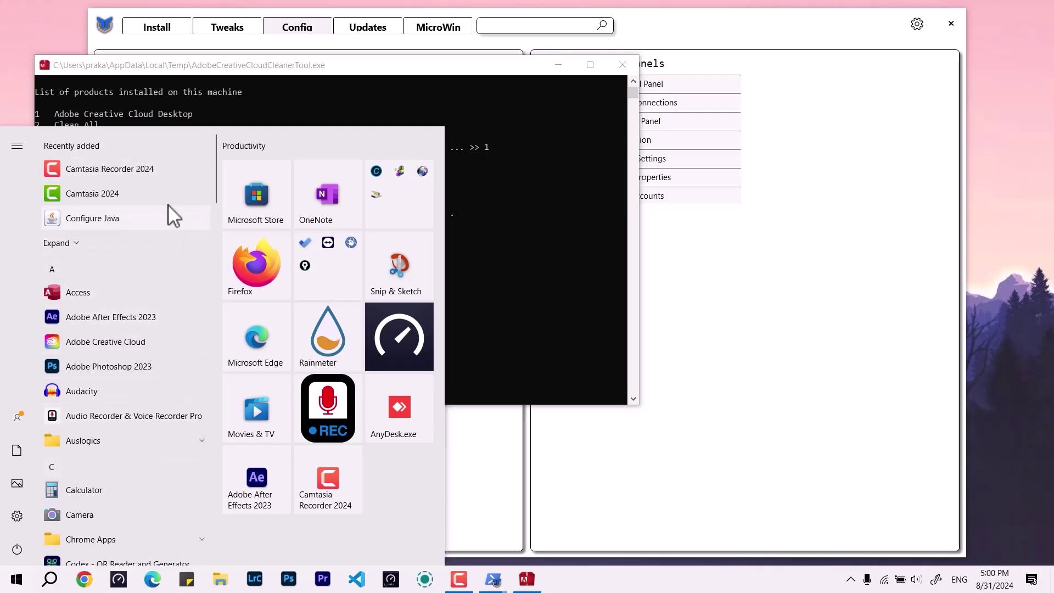
click(501, 240)
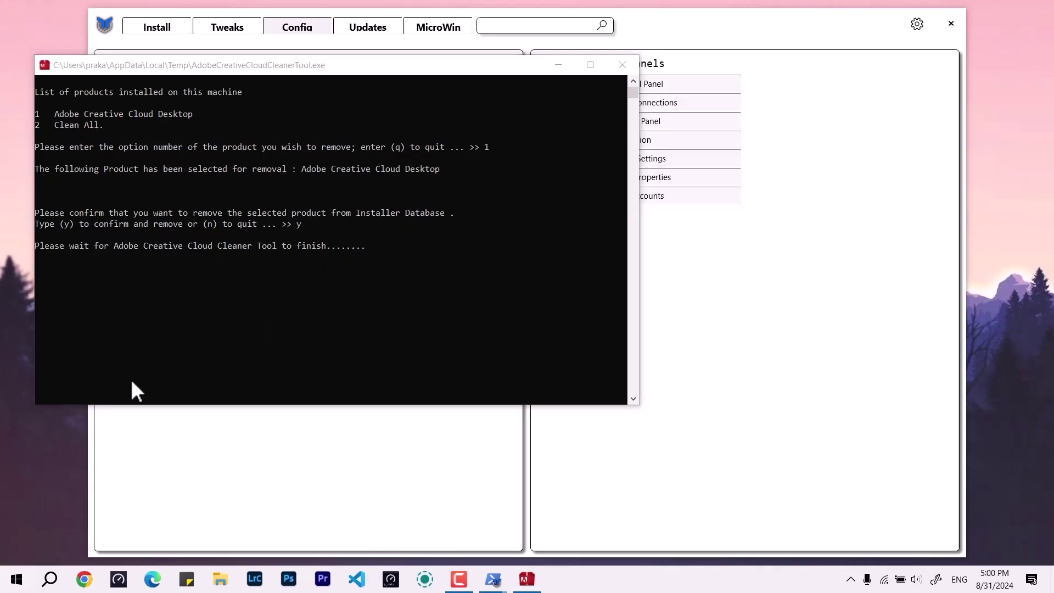
key(super)
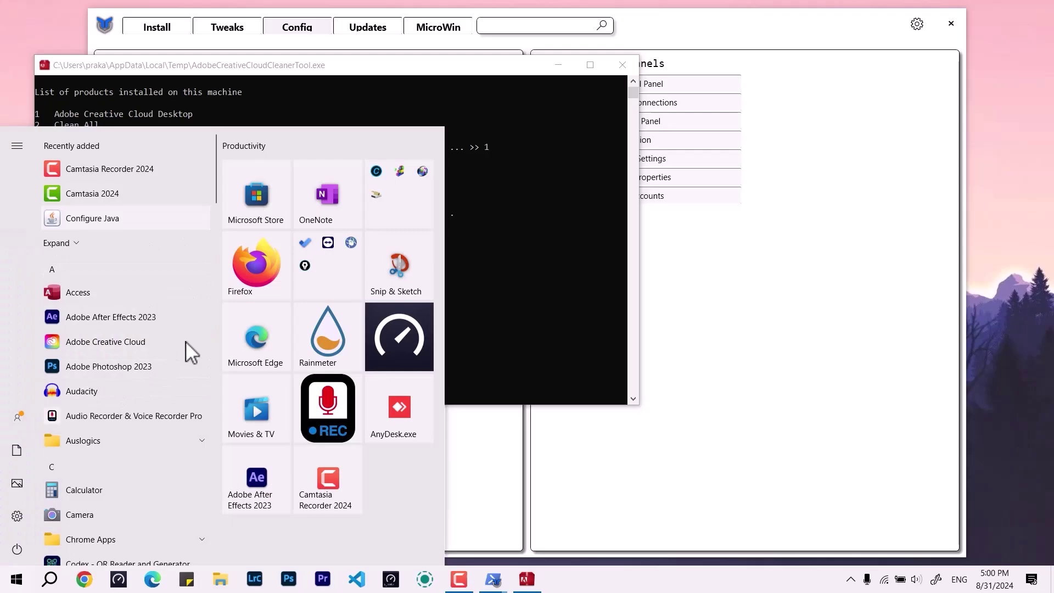
click(521, 254)
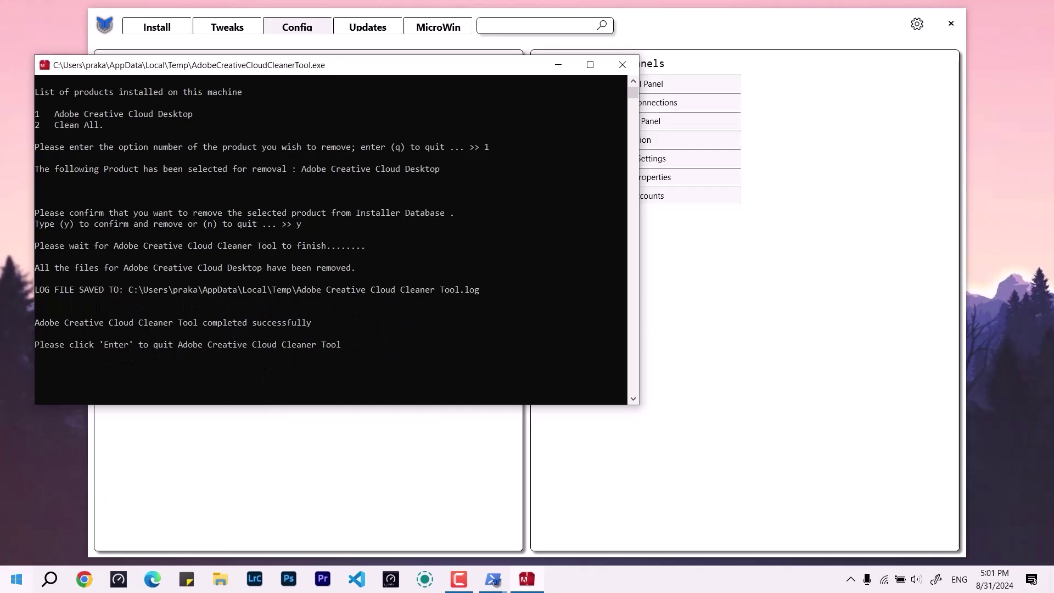
click(125, 367)
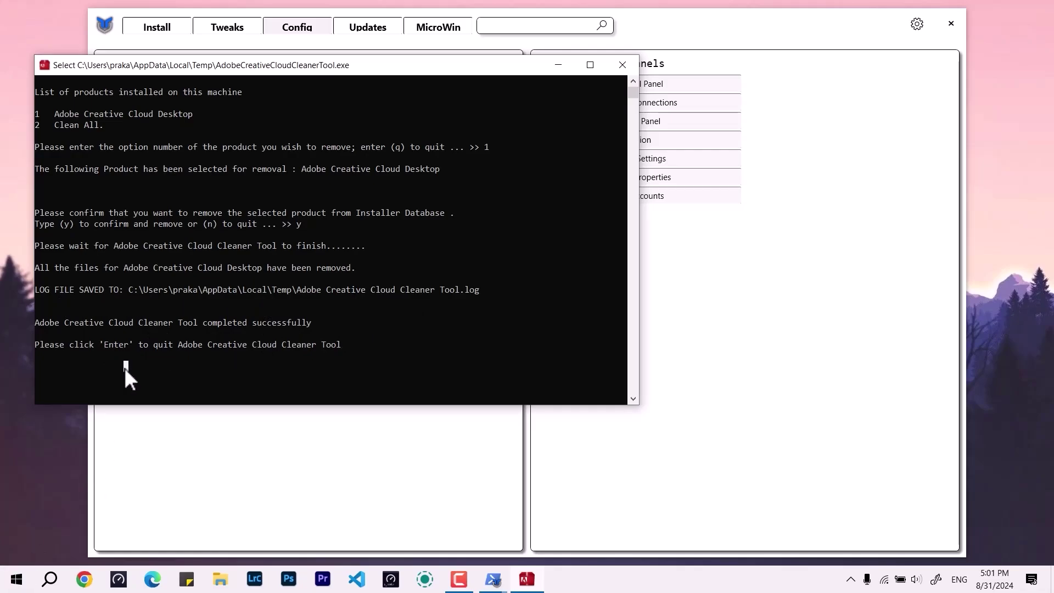
- Quit the finished cleaner and cancel the VPN setup wizard launched by mistake
key(Return)
key(Return)
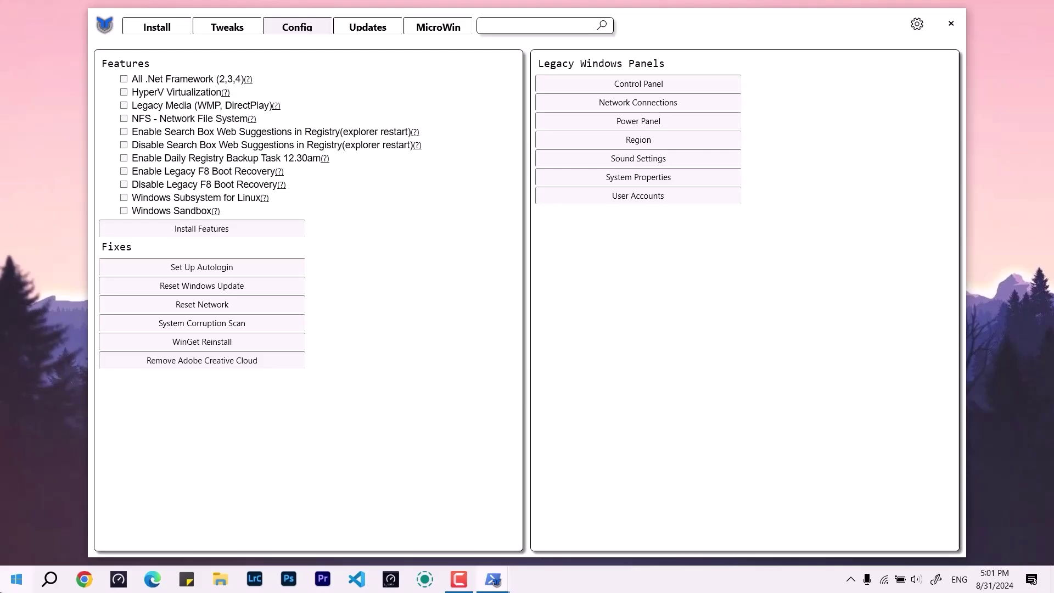
click(15, 576)
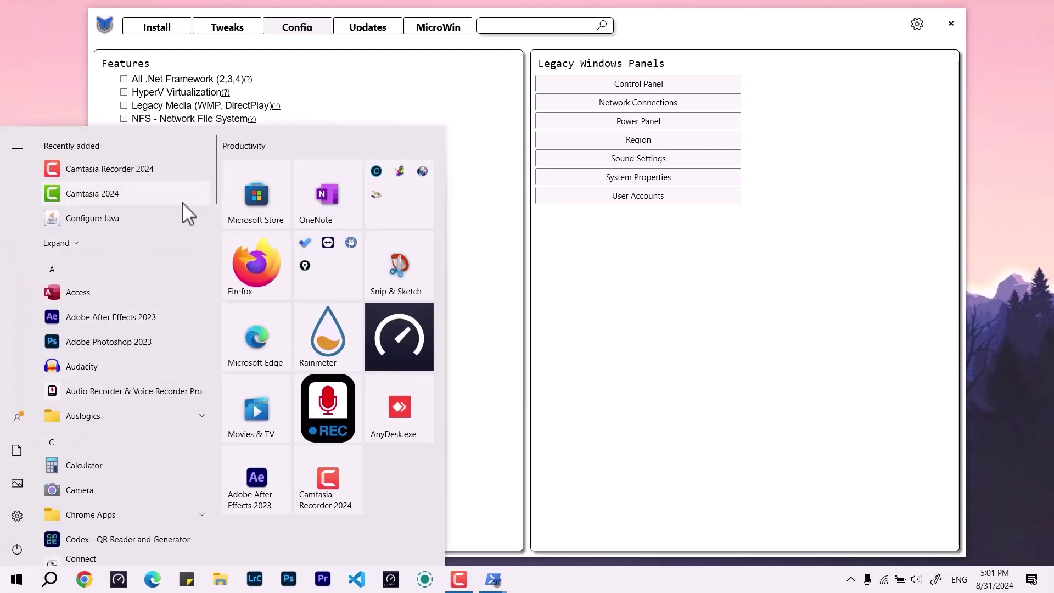
text(cre)
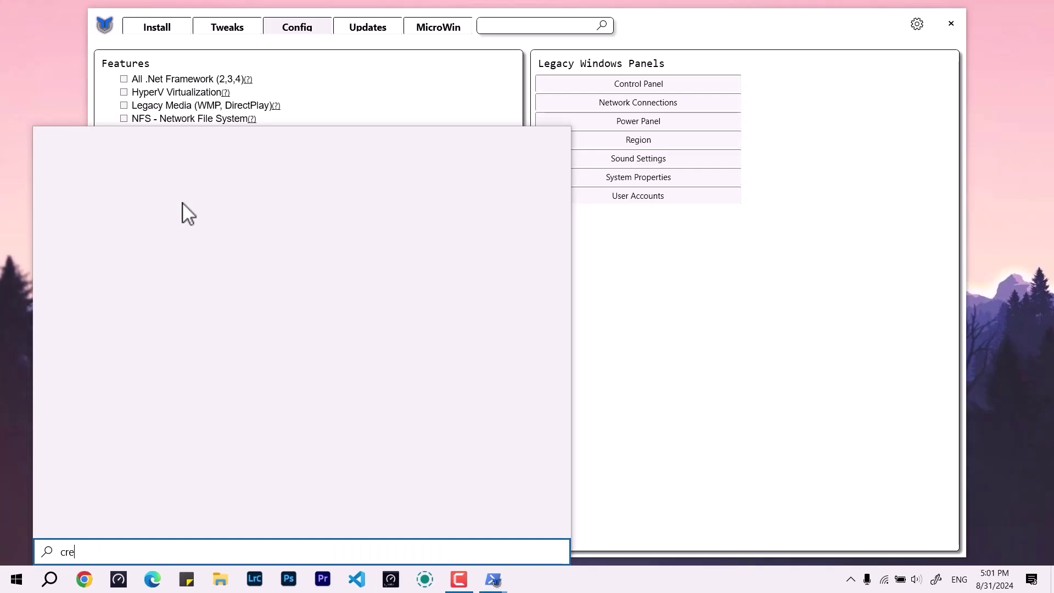
text(ate)
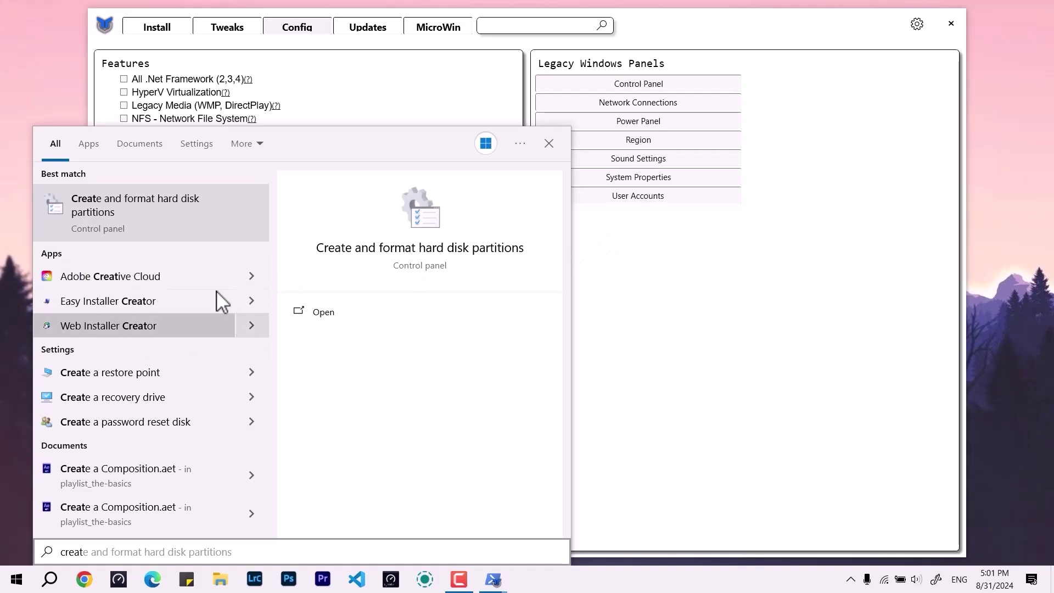
key(Return)
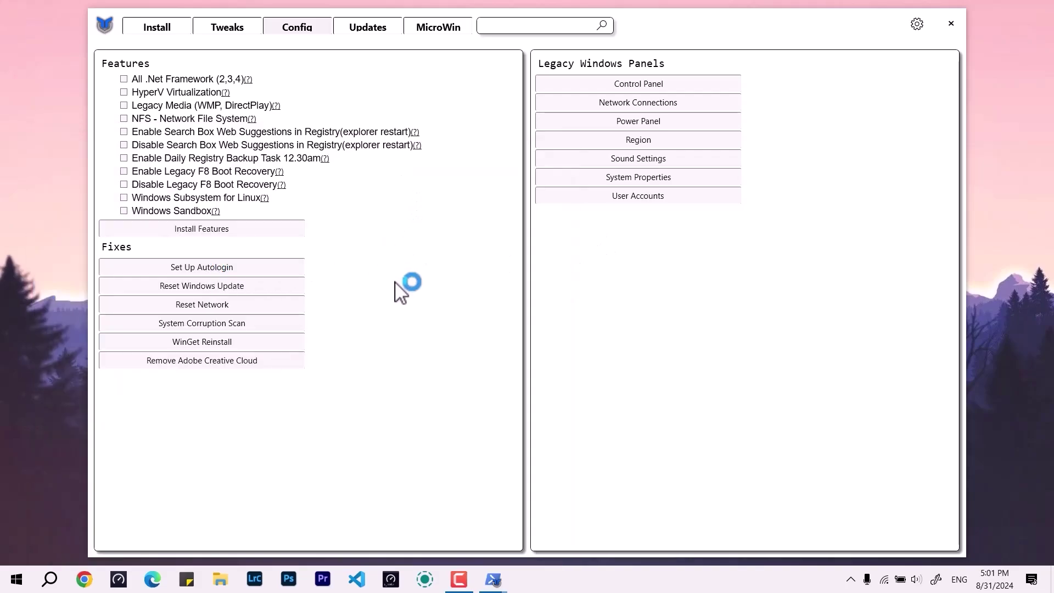
click(680, 412)
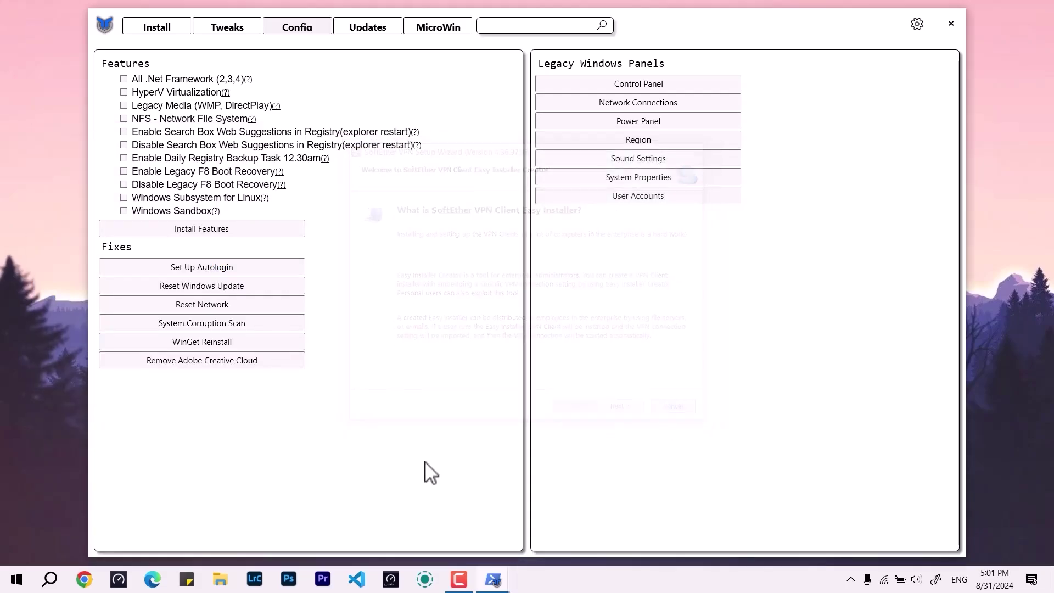
- Open the empty Creative Cloud Files folder via a 'creative' search, then close it and Windows Utility
click(13, 581)
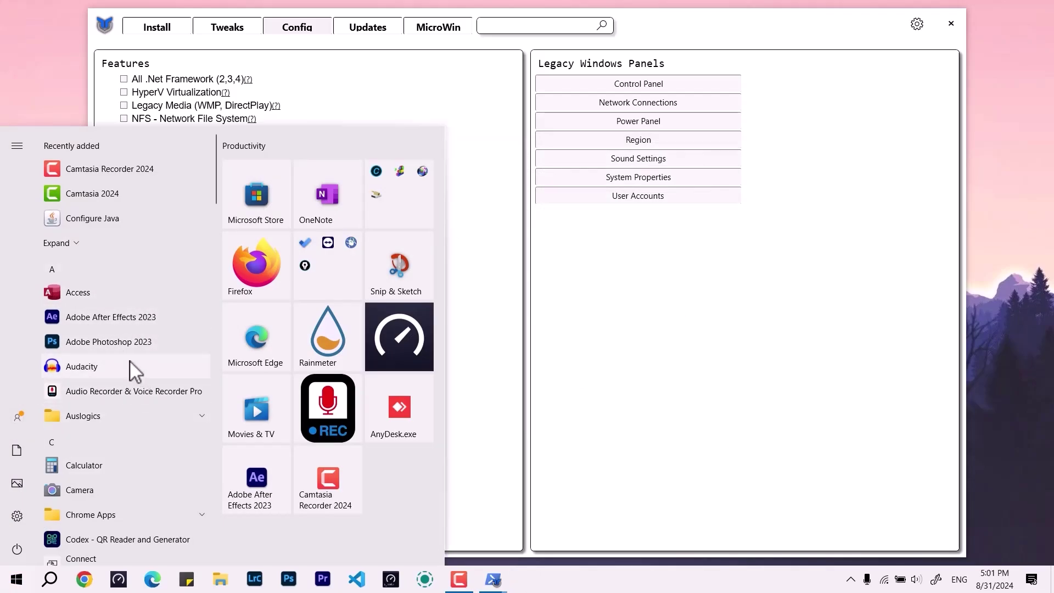
text(crea)
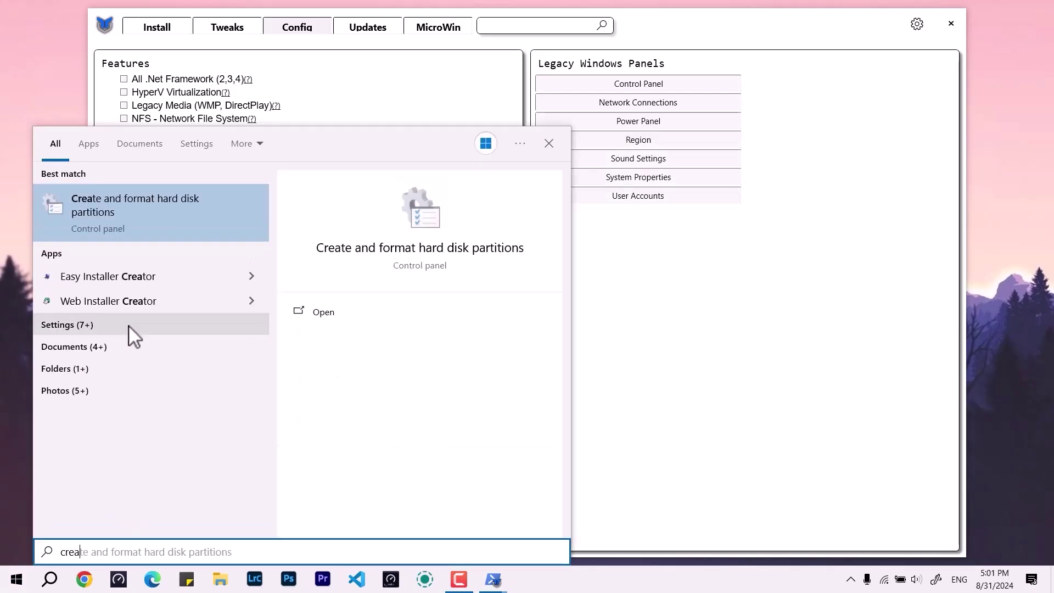
text(ti)
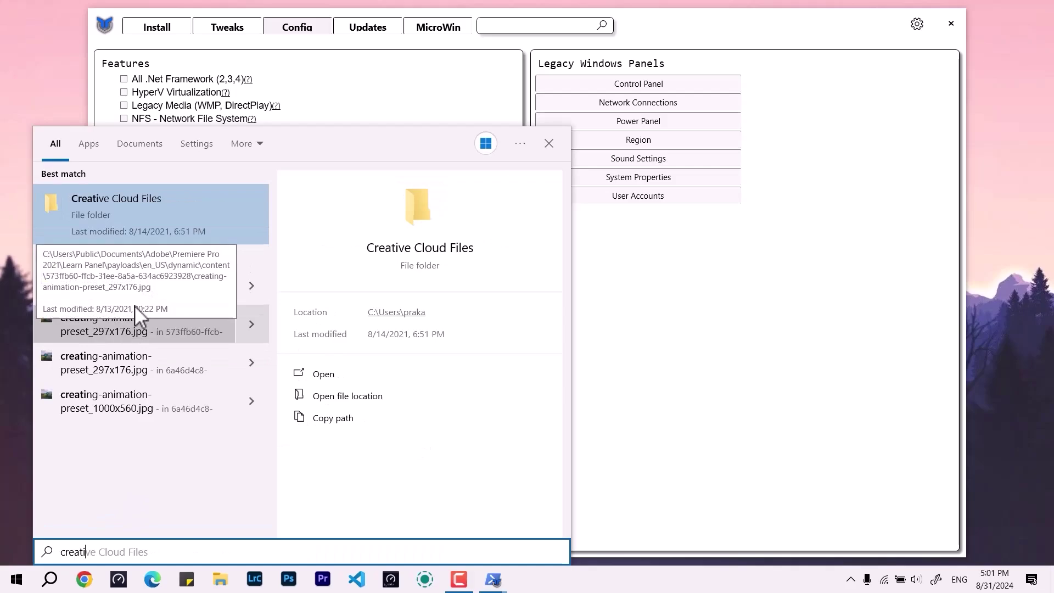
text(ve)
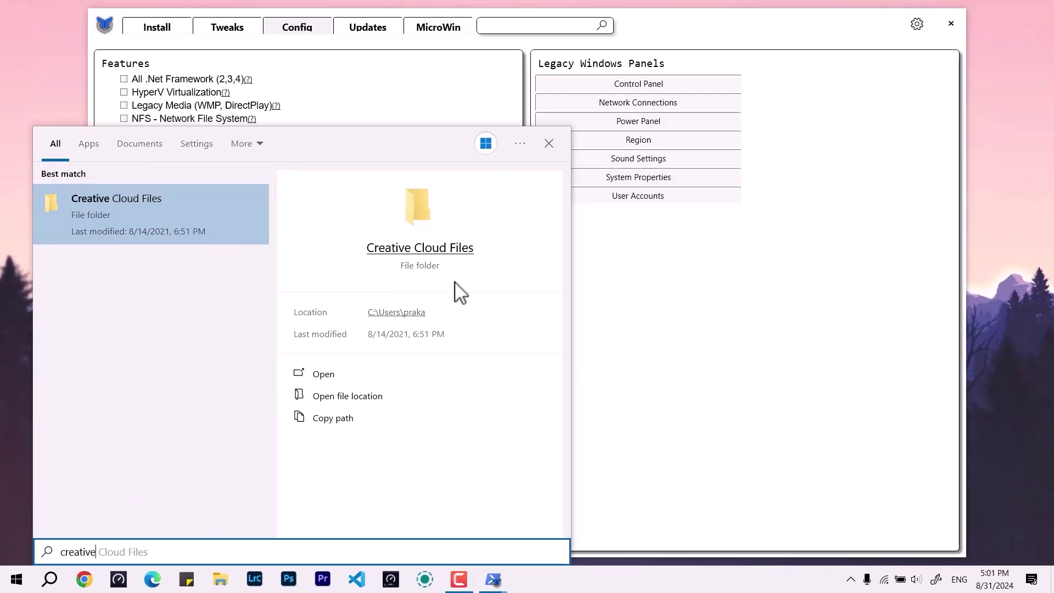
drag(151, 209, 165, 222)
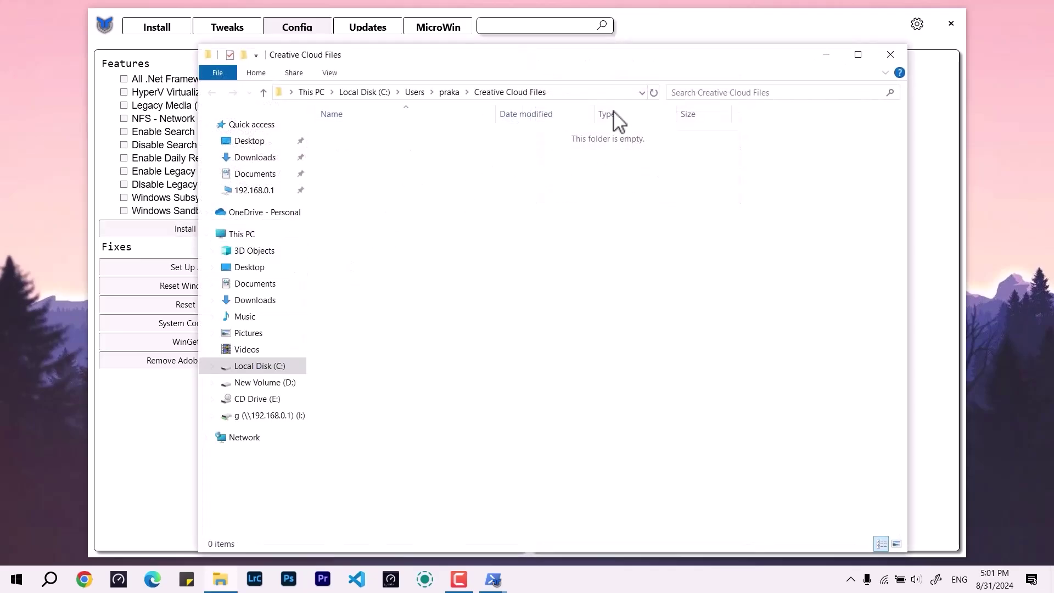
click(891, 56)
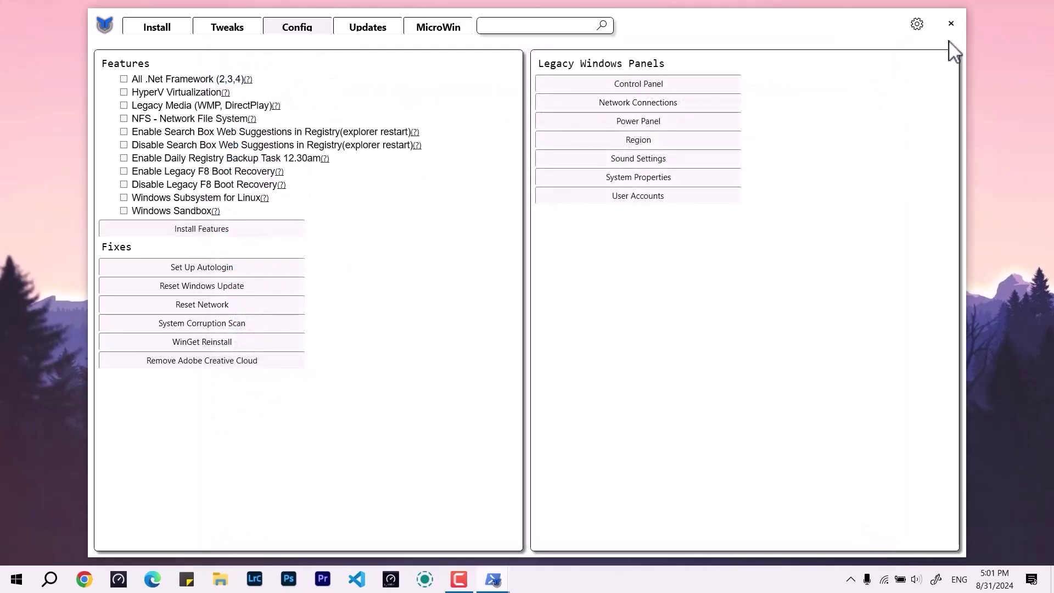
click(959, 23)
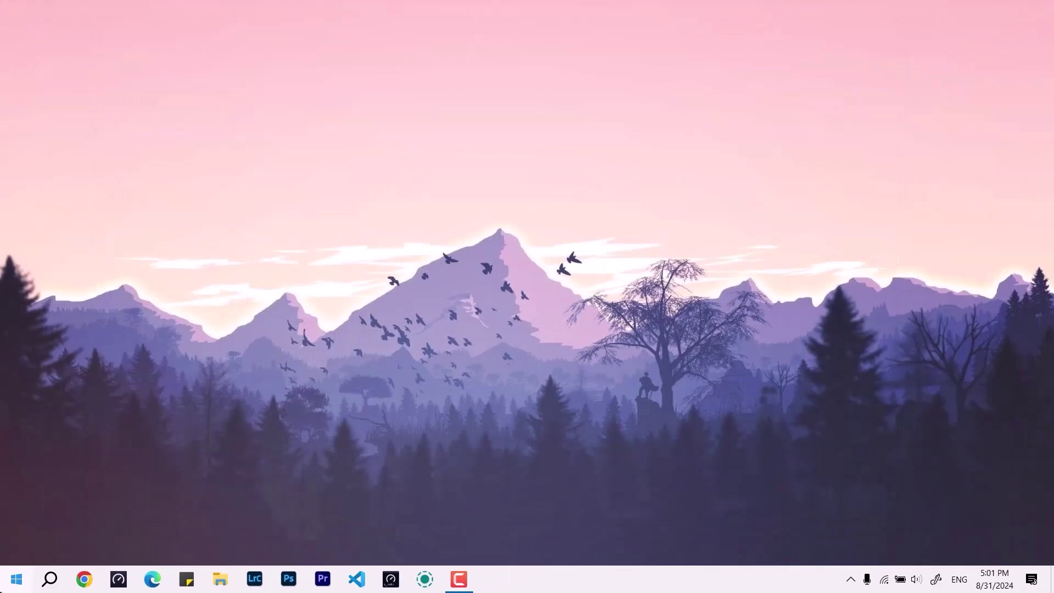
click(5, 583)
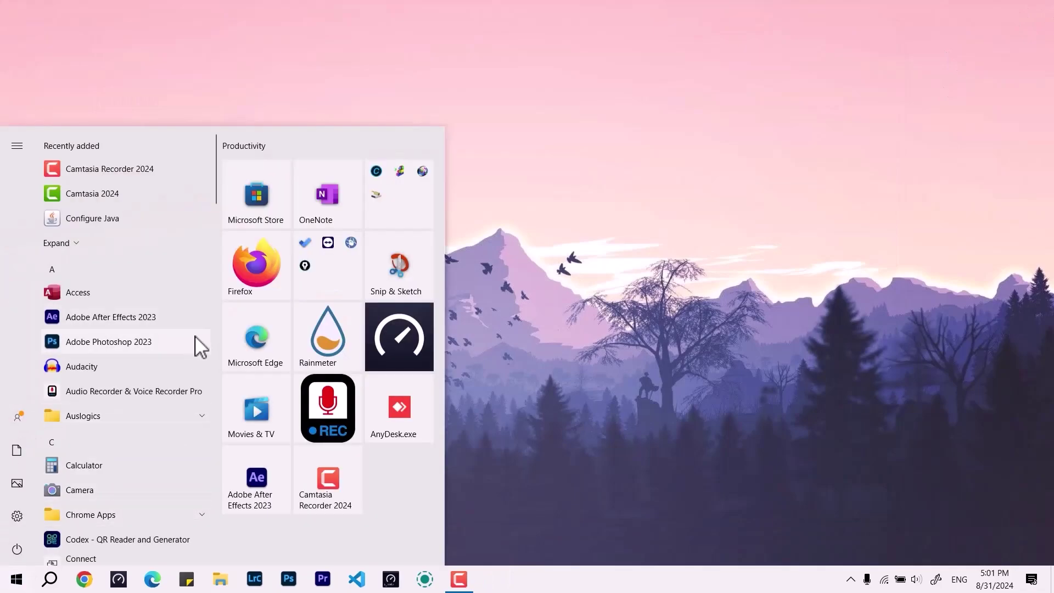
click(737, 298)
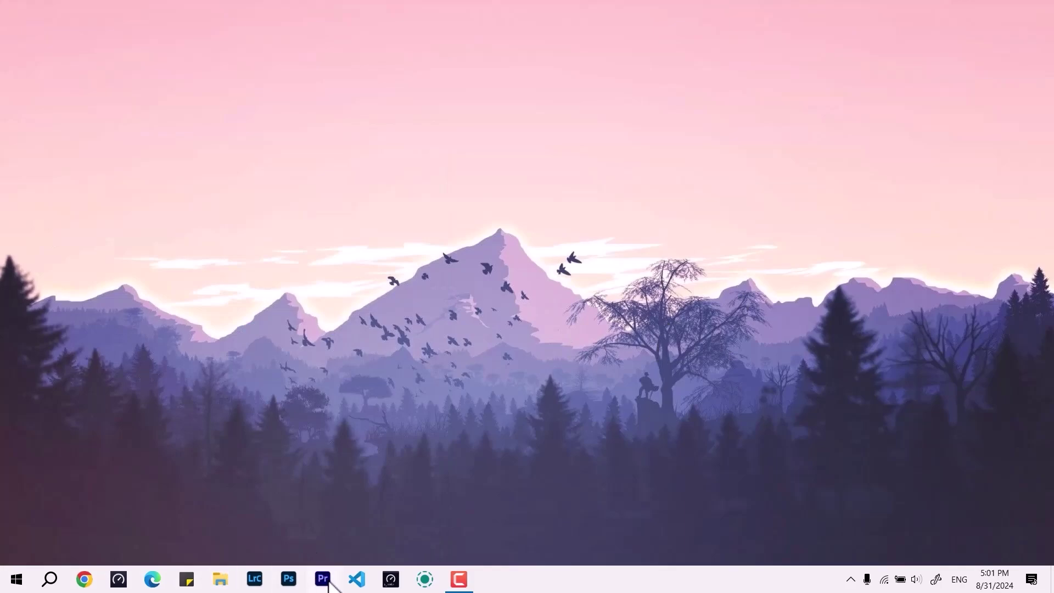
click(288, 578)
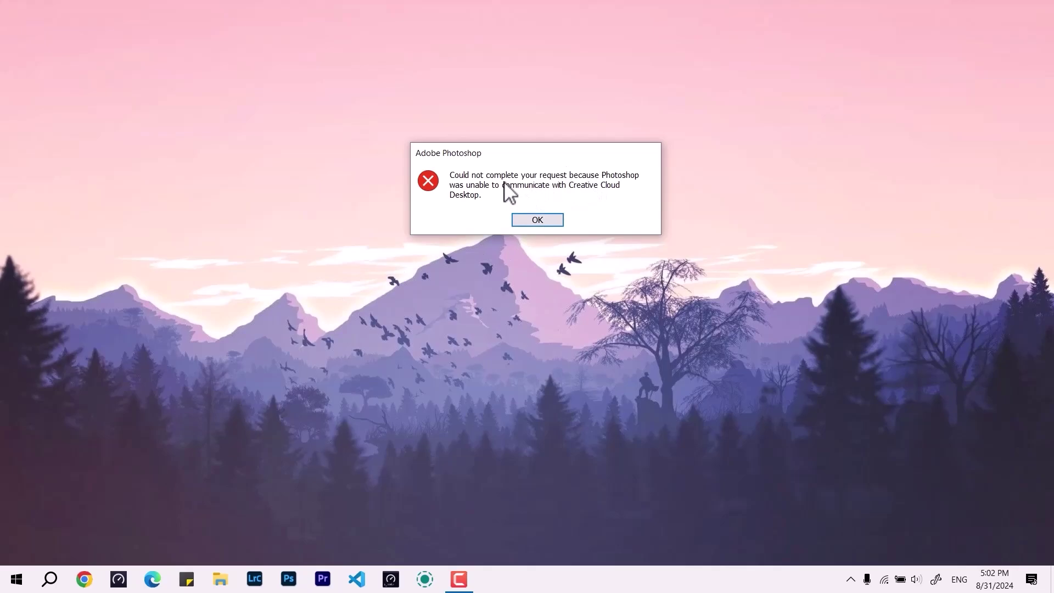
click(540, 221)
click(322, 580)
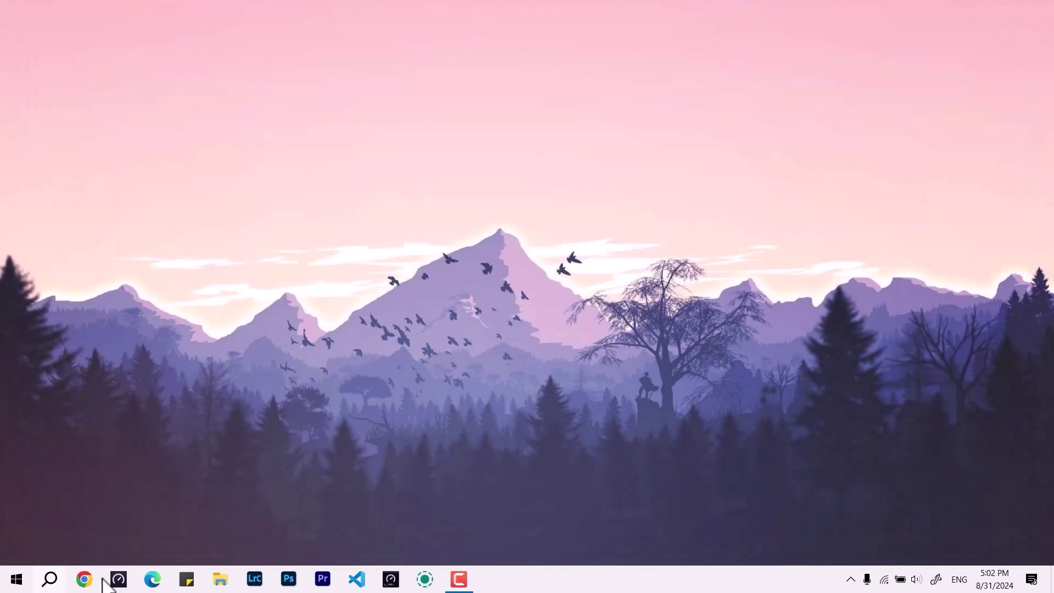
click(256, 579)
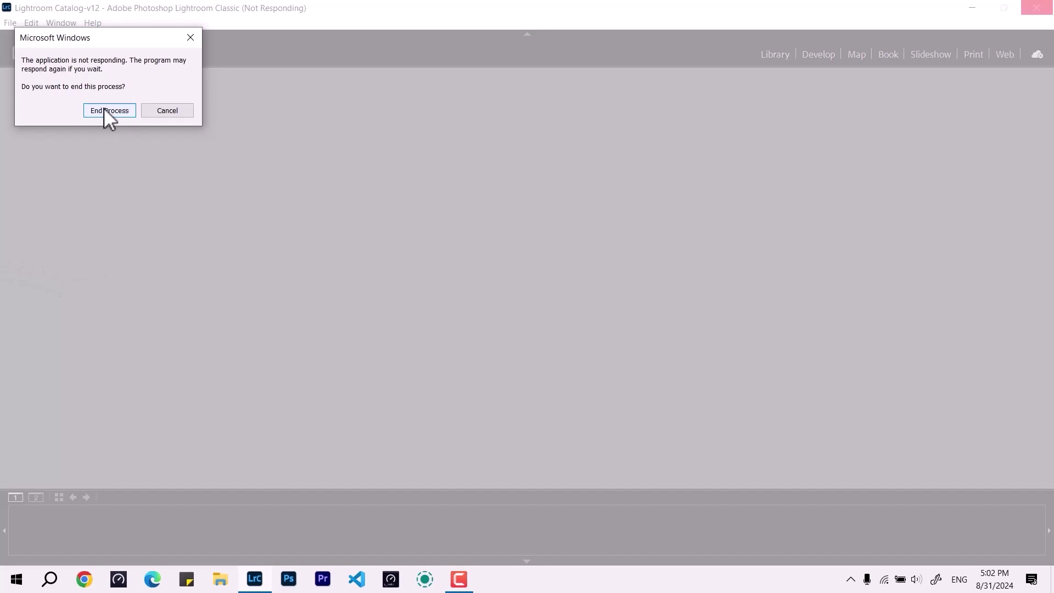
click(106, 110)
click(290, 579)
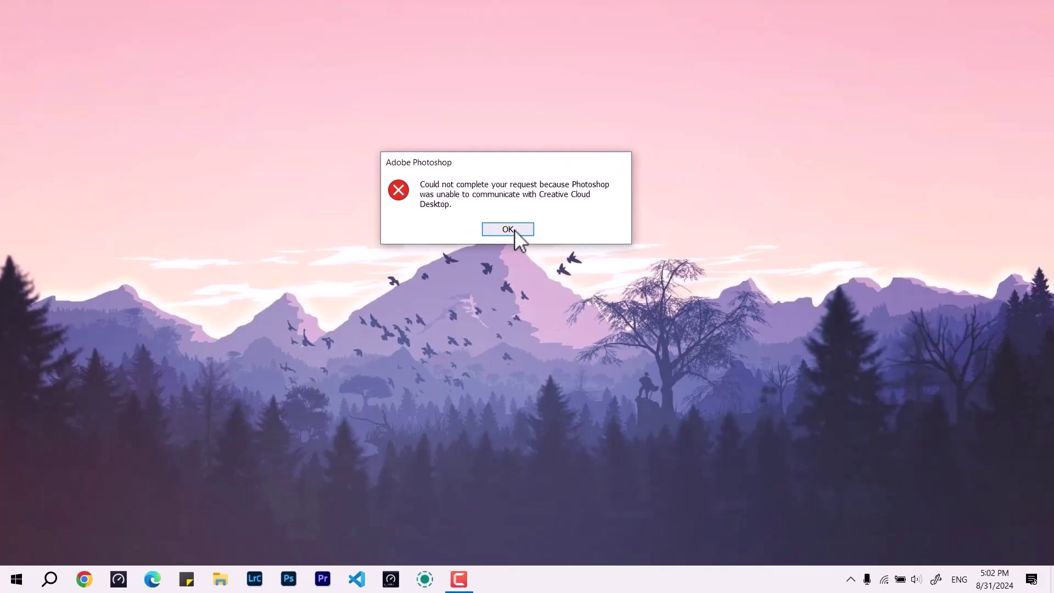
click(514, 230)
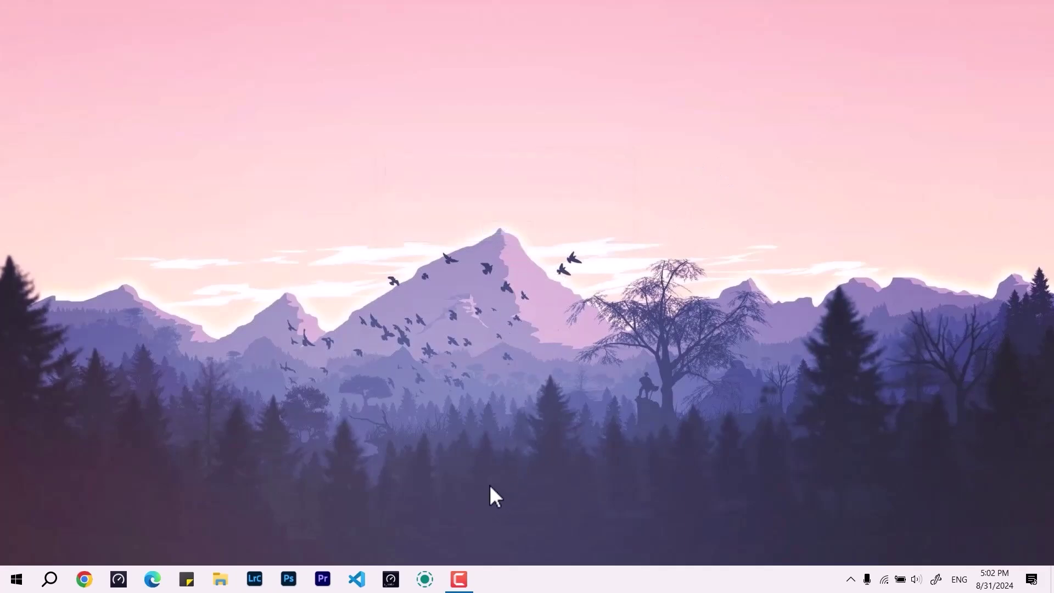